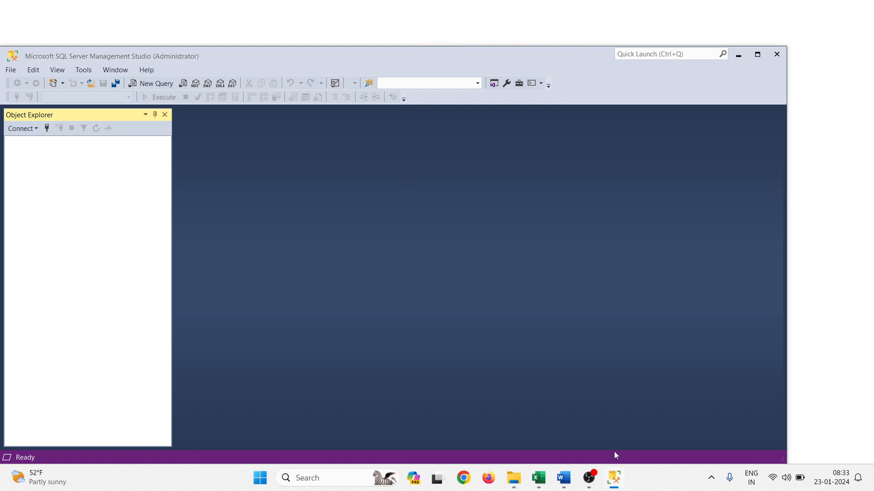
Dismiss the server connection prompt and arrange the two Management Studio windows side by side
{"action": "left_click", "coordinate": [615, 411]}
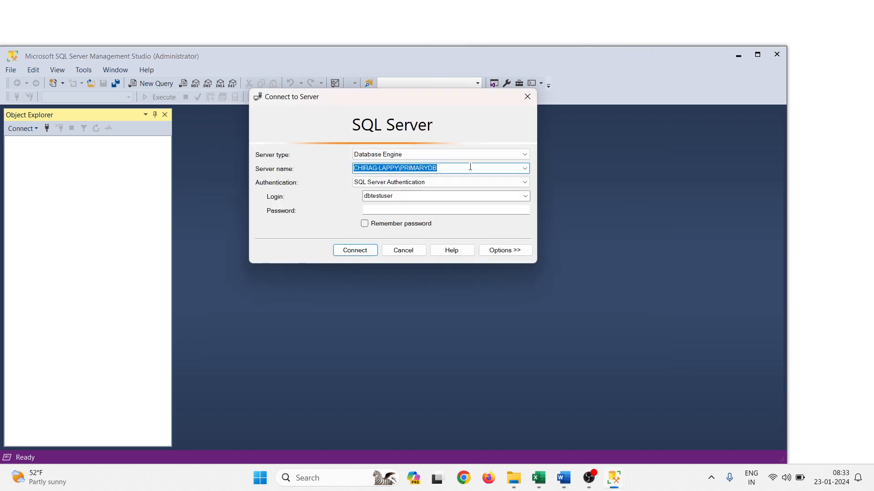
{"action": "left_click", "coordinate": [403, 251]}
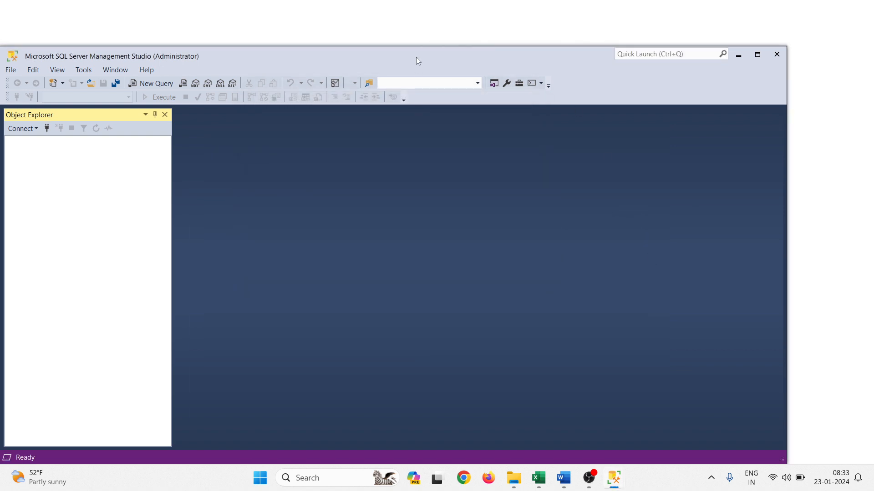
{"action": "key", "text": "super+Right"}
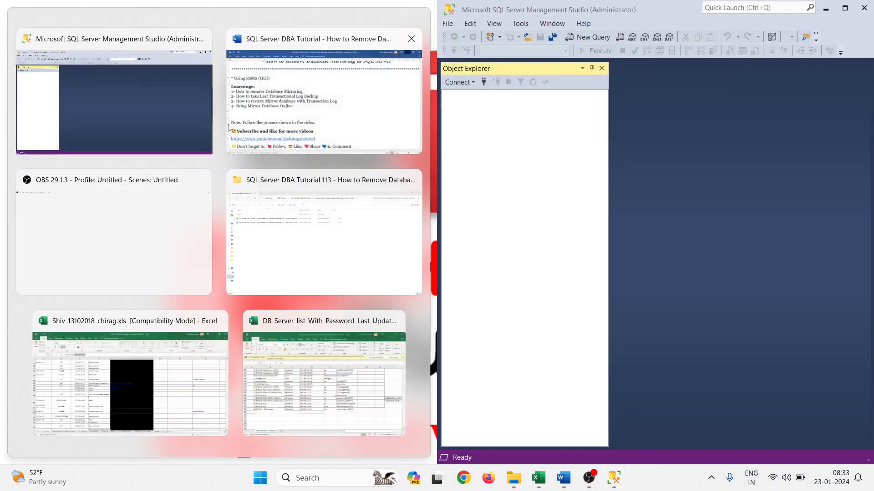
{"action": "left_click", "coordinate": [214, 173]}
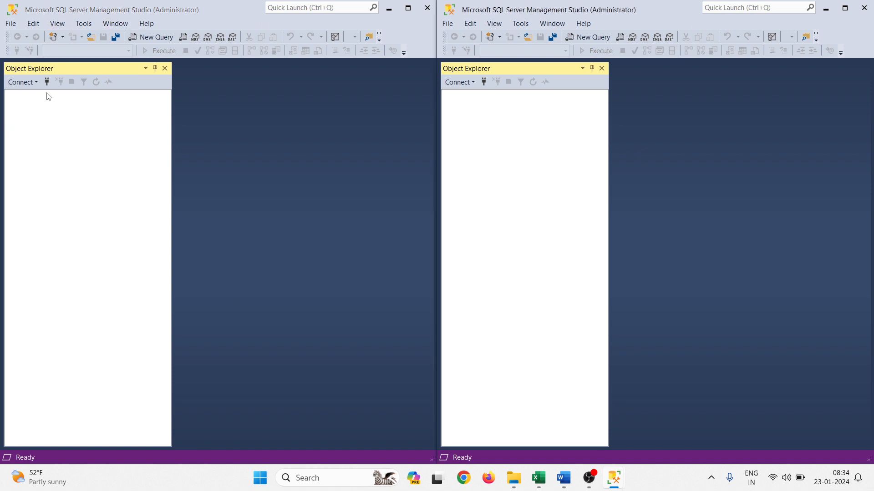
Connect the first window to the PRIMARYDB instance with the SQL Server login sa, entering the account password
{"action": "left_click", "coordinate": [47, 81]}
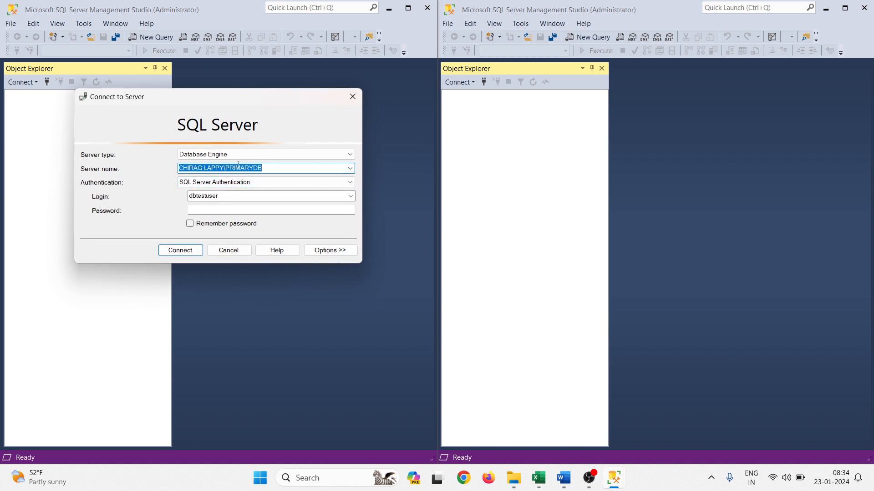
{"action": "double_click", "coordinate": [234, 196]}
{"action": "type", "text": "sa"}
{"action": "key", "text": "Tab"}
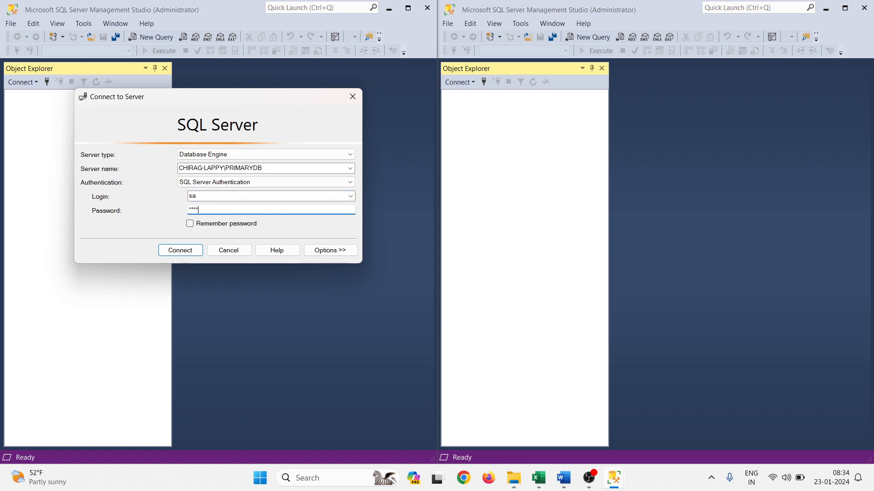
{"action": "key", "text": "Return"}
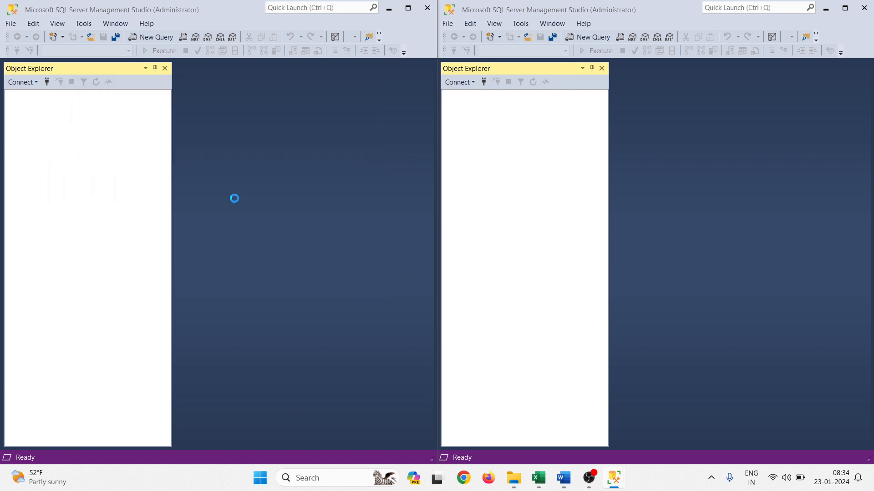
Connect the second window to the SECONDARYDB instance with the SQL Server login sa, entering the account password
{"action": "left_click", "coordinate": [484, 82]}
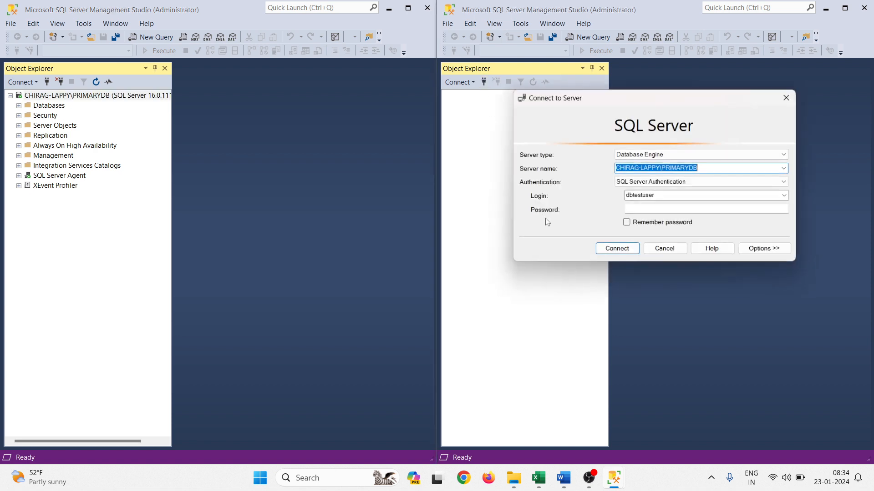
{"action": "double_click", "coordinate": [646, 195]}
{"action": "type", "text": "sa"}
{"action": "left_click", "coordinate": [786, 169]}
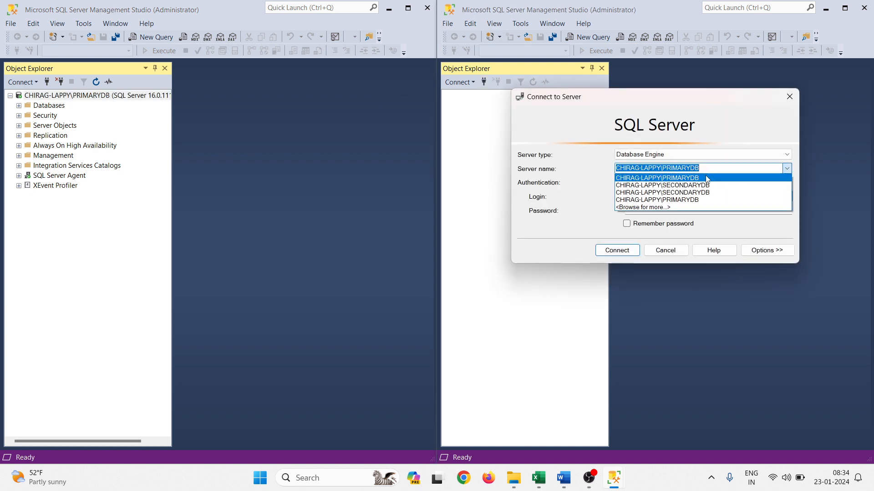
{"action": "left_click", "coordinate": [689, 186]}
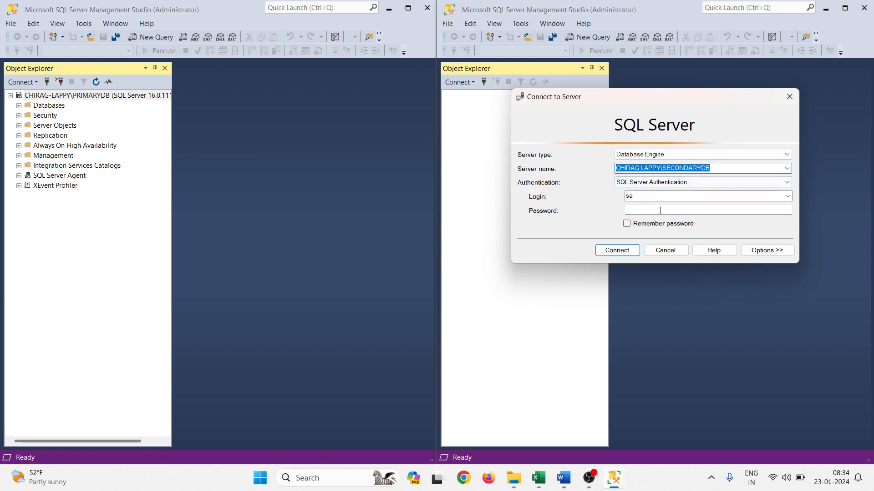
{"action": "left_click", "coordinate": [661, 210]}
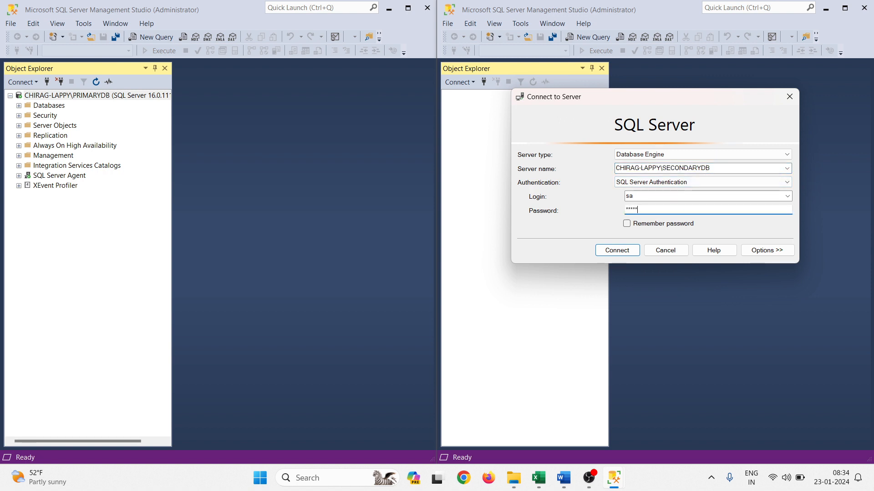
{"action": "key", "text": "Return"}
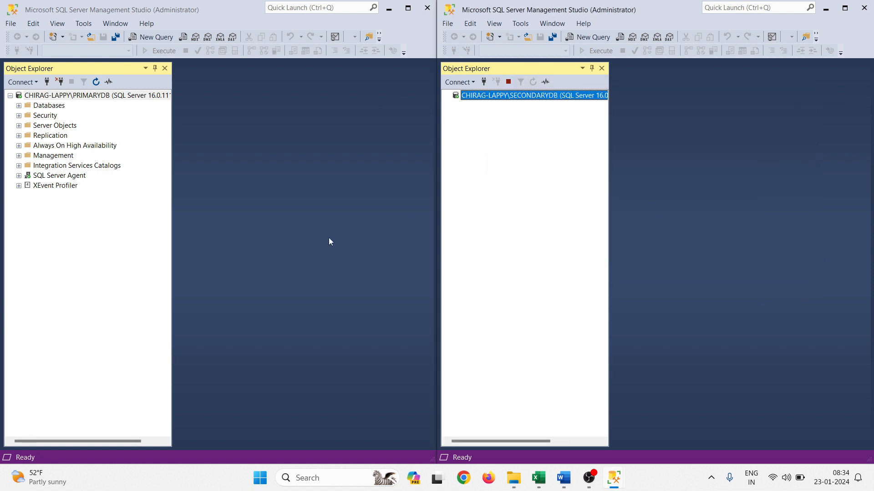
Expand the Databases folders on both servers and widen the secondary server's Object Explorer to show full database names
{"action": "left_click", "coordinate": [19, 105]}
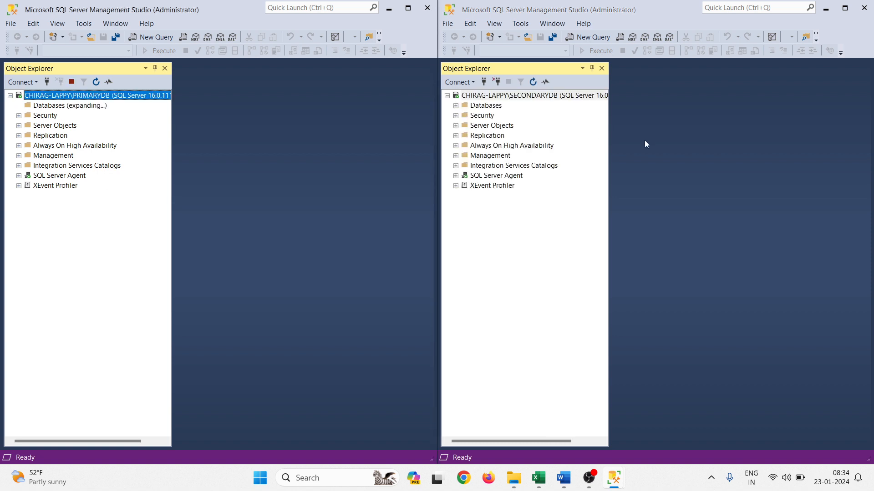
{"action": "left_click", "coordinate": [455, 105]}
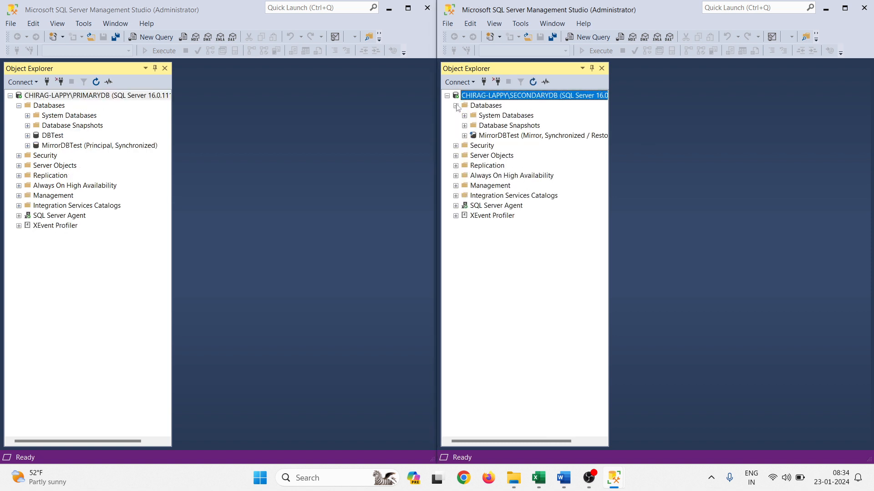
{"action": "left_click", "coordinate": [63, 145]}
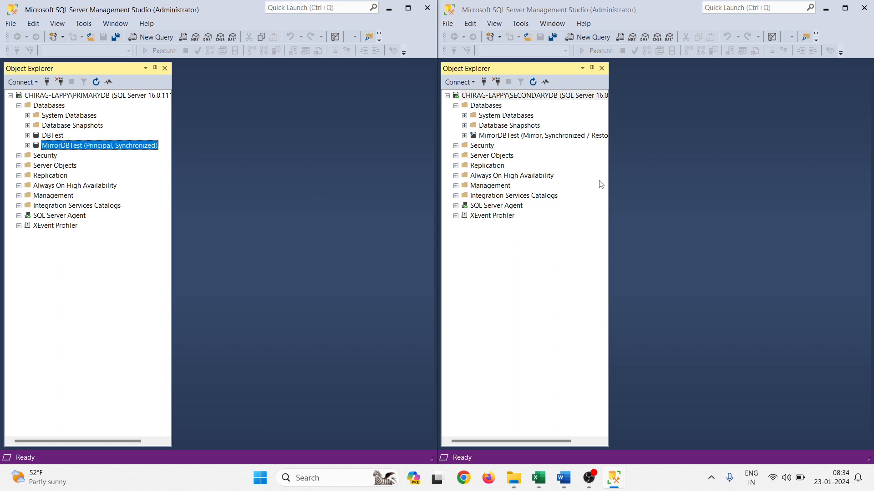
{"action": "left_click_drag", "start_coordinate": [610, 141], "coordinate": [646, 145]}
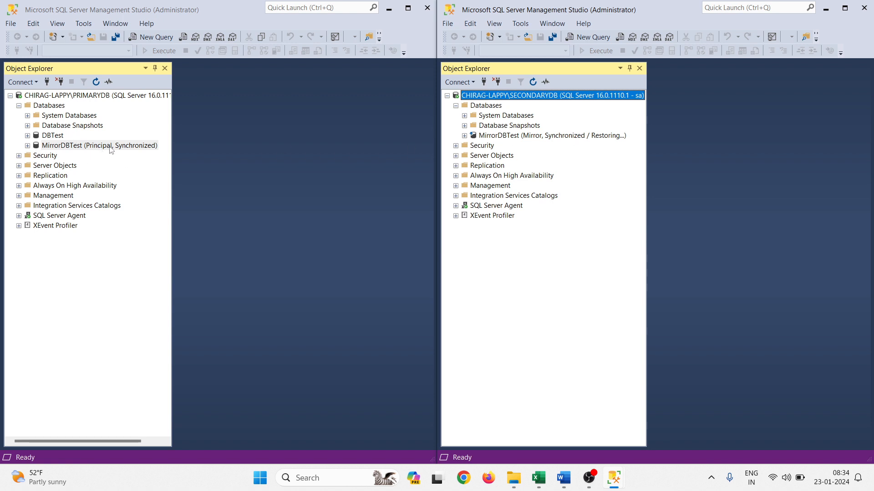
Remove database mirroring from MirrorDBTest on PRIMARYDB through its mirroring properties and confirm the removal
{"action": "right_click", "coordinate": [52, 146]}
{"action": "mouse_move", "coordinate": [86, 191]}
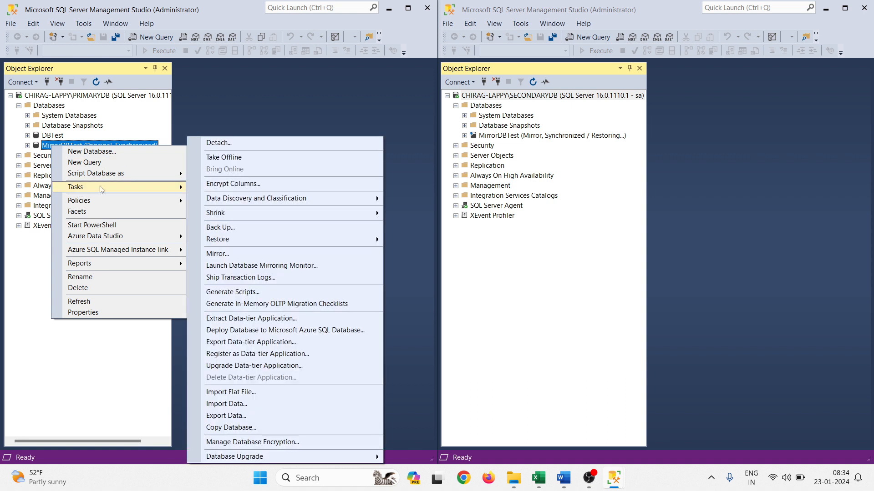
{"action": "mouse_move", "coordinate": [246, 452]}
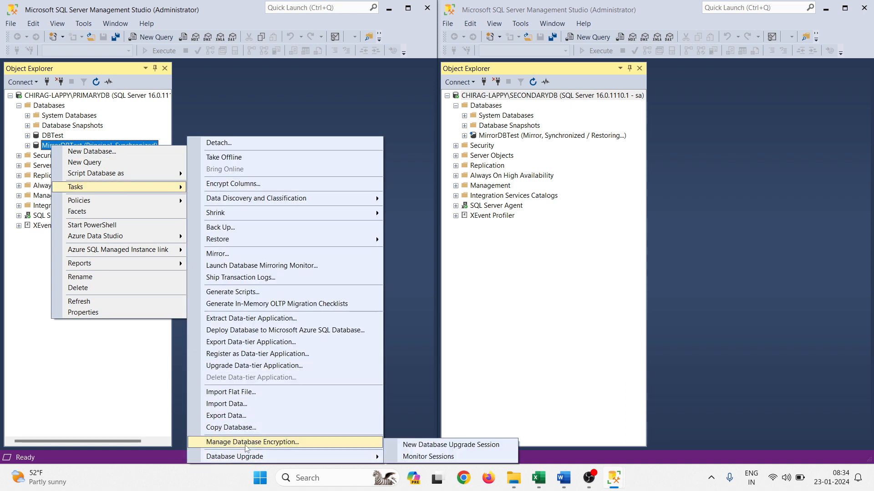
{"action": "left_click", "coordinate": [121, 312]}
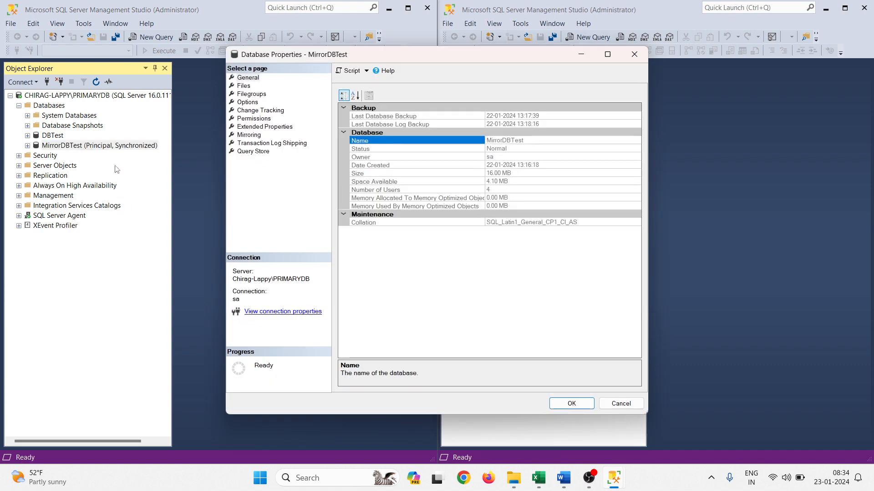
{"action": "left_click", "coordinate": [248, 135]}
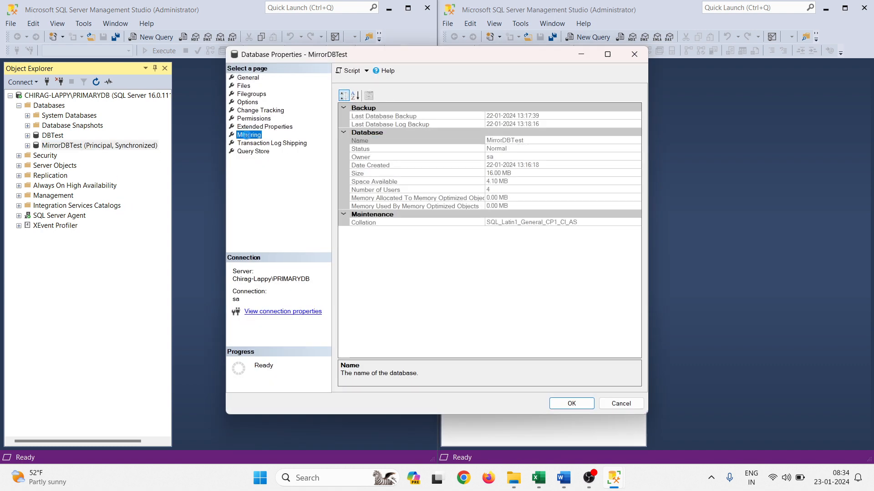
{"action": "left_click_drag", "start_coordinate": [413, 54], "coordinate": [217, 62]}
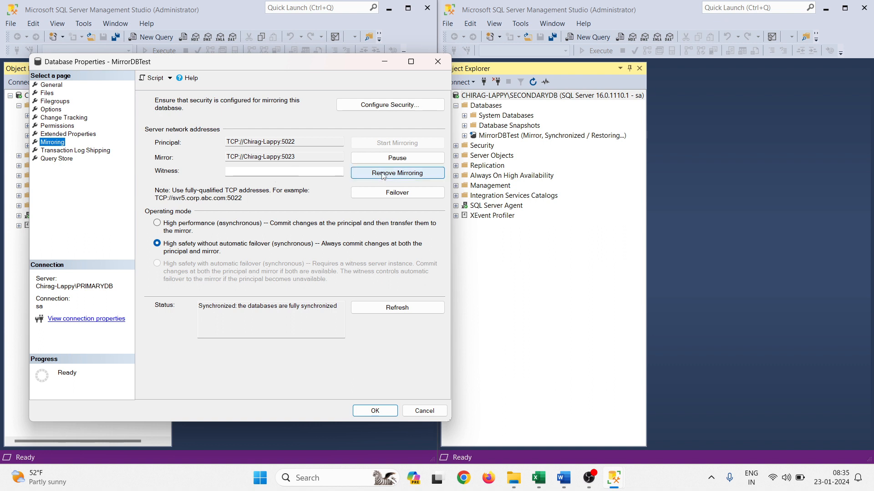
{"action": "left_click", "coordinate": [398, 179]}
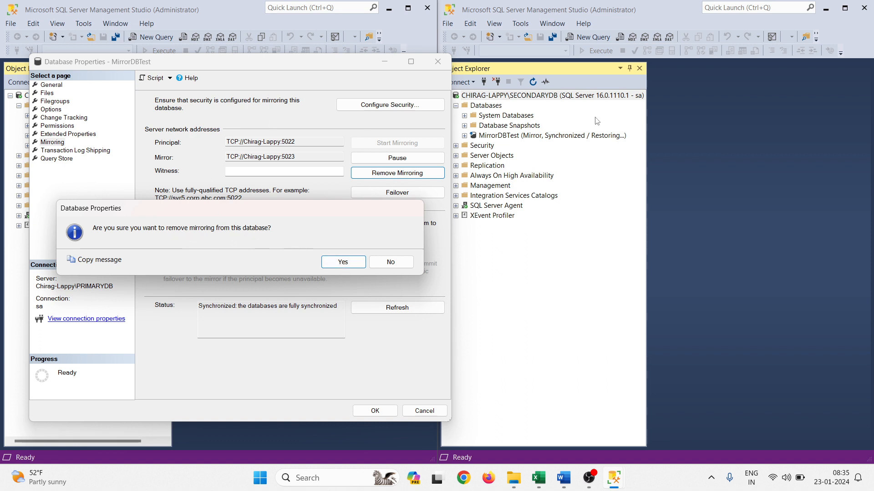
{"action": "left_click", "coordinate": [332, 261]}
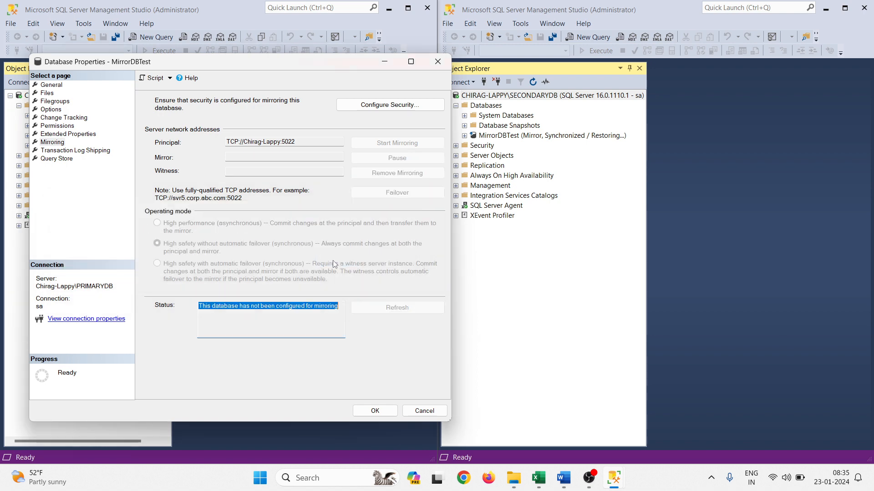
{"action": "left_click", "coordinate": [375, 411]}
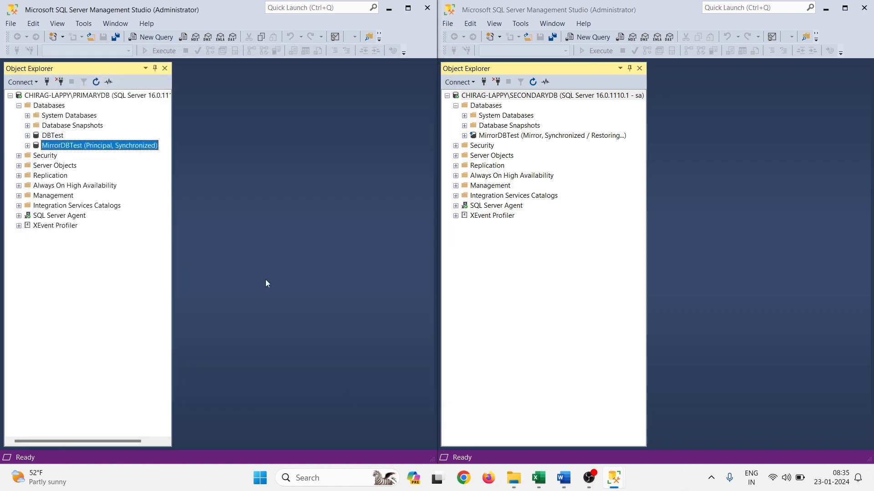
Refresh the MirrorDBTest database on both the primary and the secondary server
{"action": "right_click", "coordinate": [47, 146]}
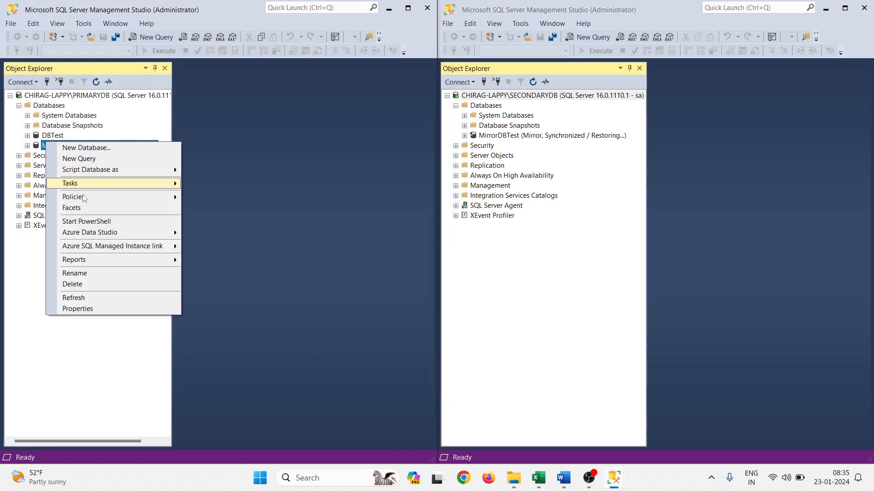
{"action": "left_click", "coordinate": [90, 298]}
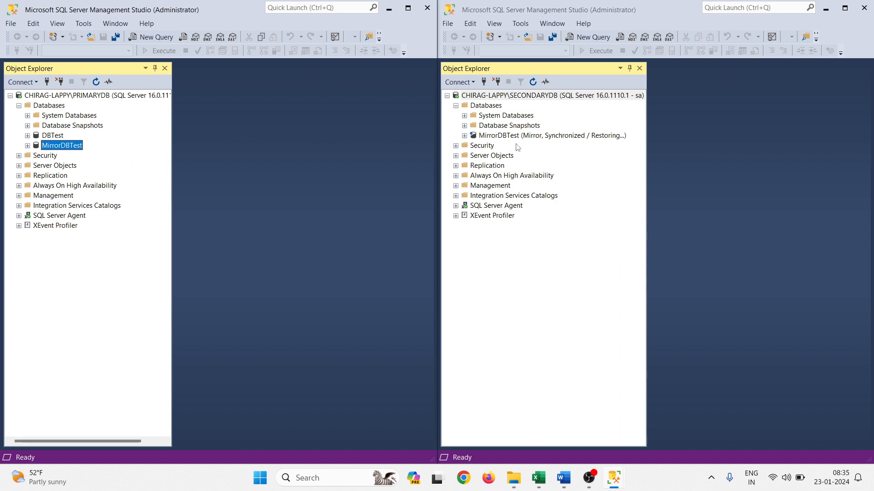
{"action": "right_click", "coordinate": [512, 138]}
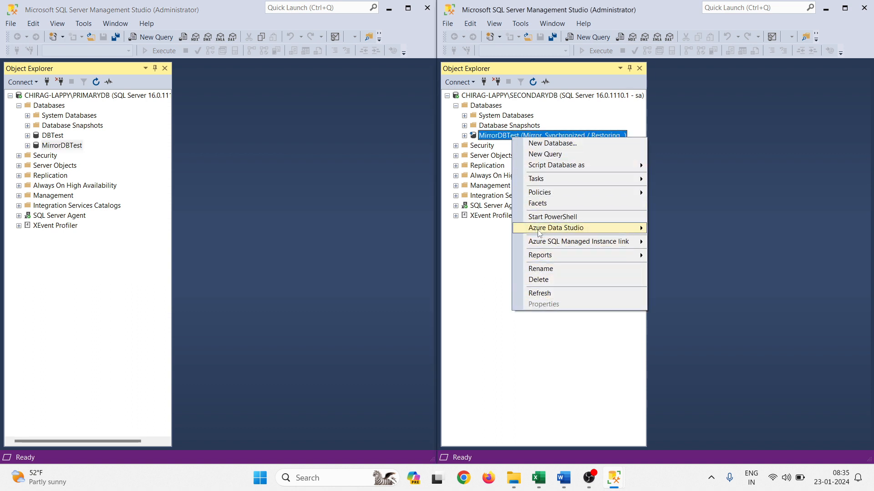
{"action": "left_click", "coordinate": [548, 294]}
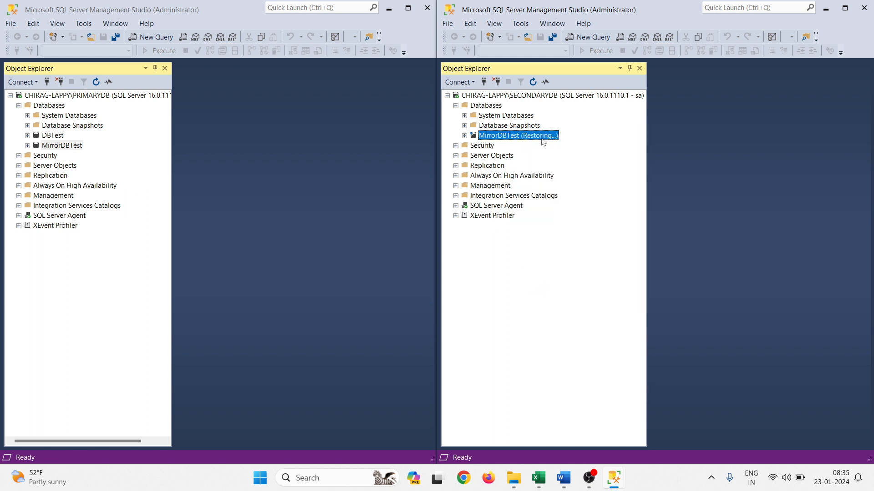
Switch to Word and highlight the "How to take Last Transactional Log Backup" item in the Learnings list
{"action": "left_click", "coordinate": [563, 478]}
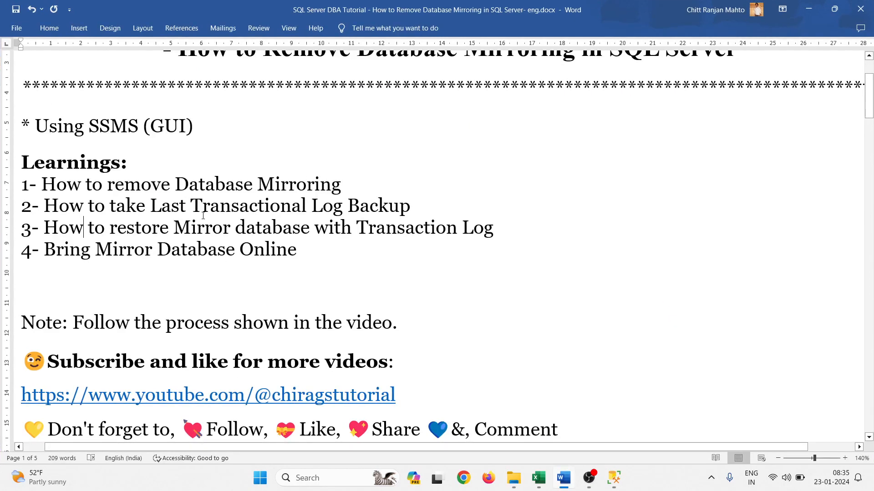
{"action": "left_click_drag", "start_coordinate": [46, 206], "coordinate": [411, 206]}
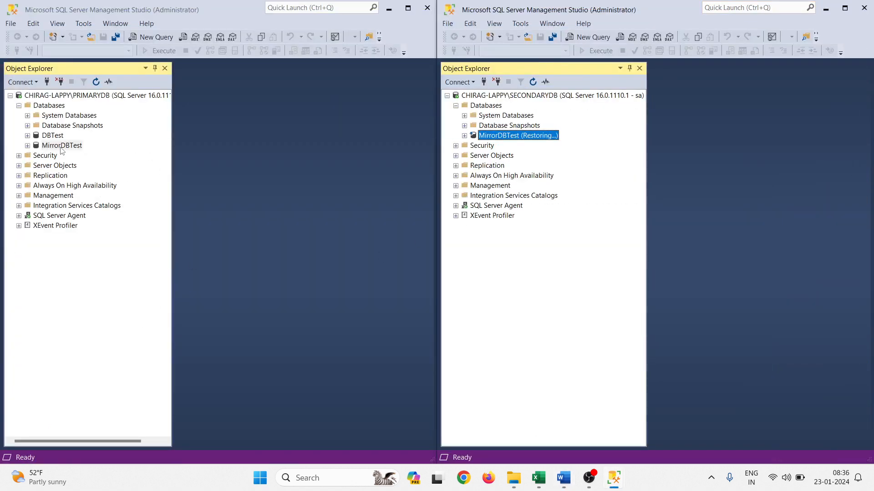
Start a backup of MirrorDBTest on PRIMARYDB and remove the existing disk destination
{"action": "right_click", "coordinate": [62, 148]}
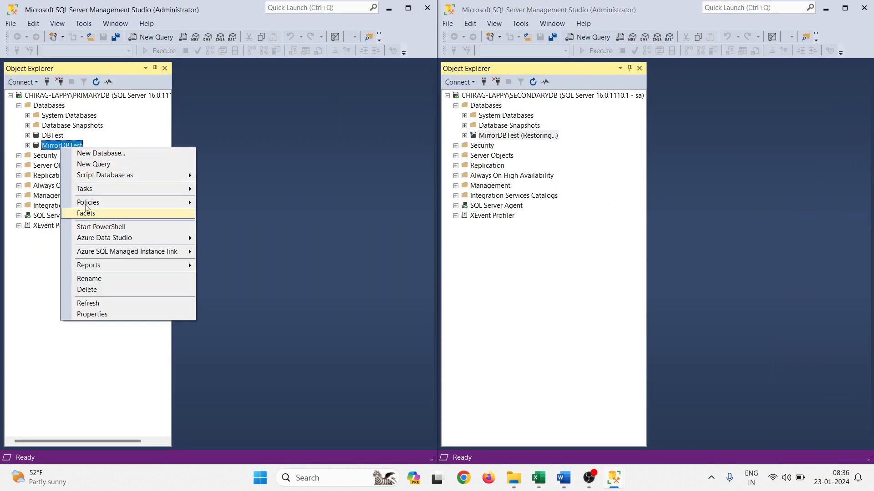
{"action": "mouse_move", "coordinate": [91, 188]}
{"action": "left_click", "coordinate": [250, 227]}
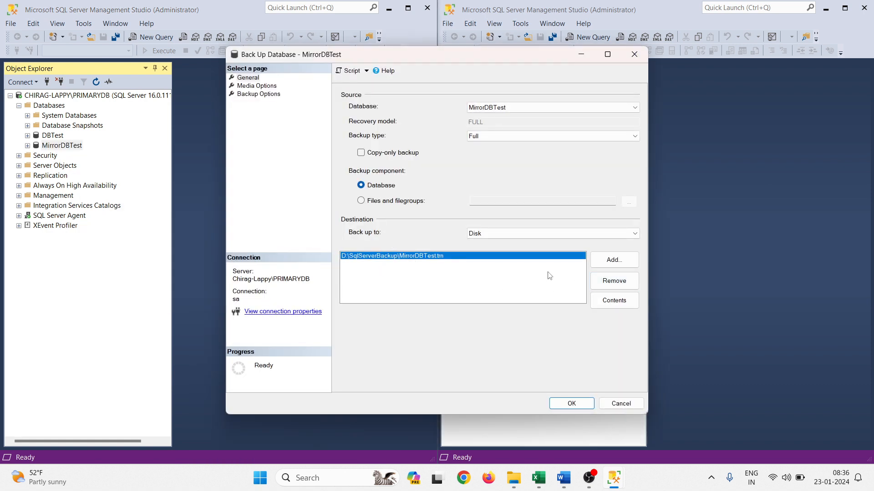
{"action": "left_click", "coordinate": [607, 281]}
Add D:\SqlServerBackup\MirrorDBTest_last_trans.trn as the disk destination for the MirrorDBTest backup
{"action": "left_click", "coordinate": [612, 260]}
{"action": "left_click", "coordinate": [538, 237]}
{"action": "scroll", "coordinate": [335, 315], "scroll_direction": "down", "scroll_amount": 10}
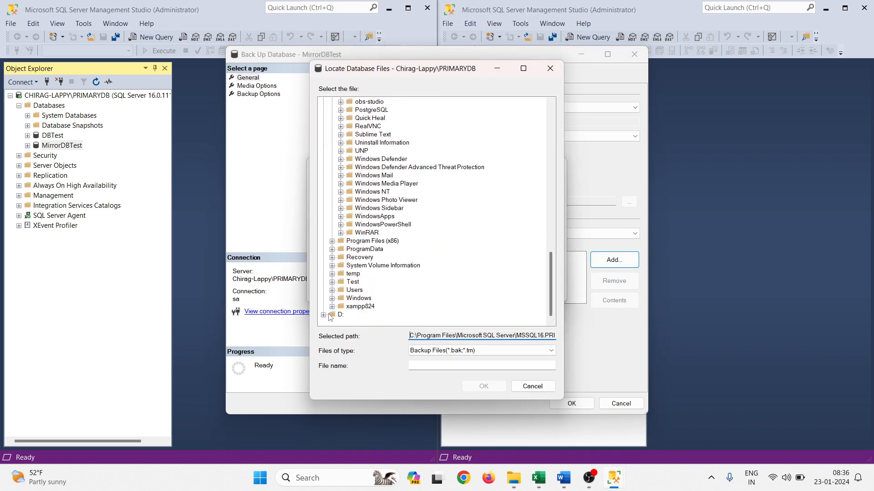
{"action": "left_click", "coordinate": [323, 314]}
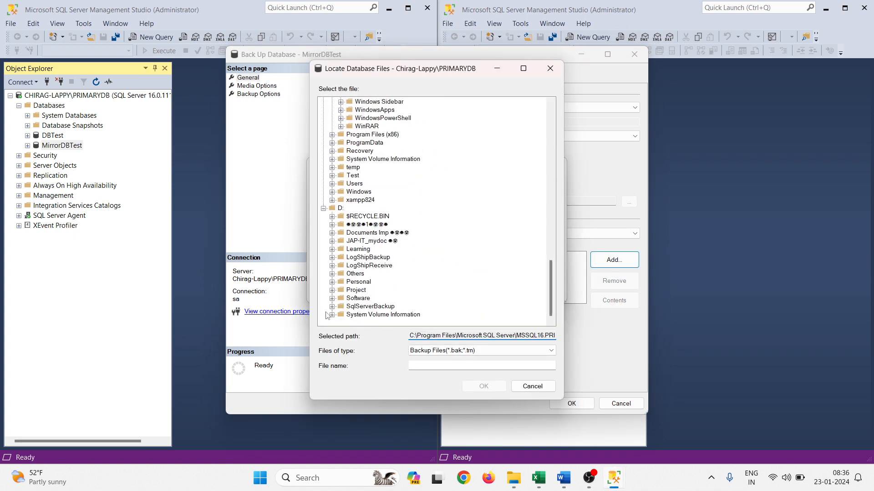
{"action": "left_click", "coordinate": [360, 308]}
{"action": "left_click", "coordinate": [332, 306]}
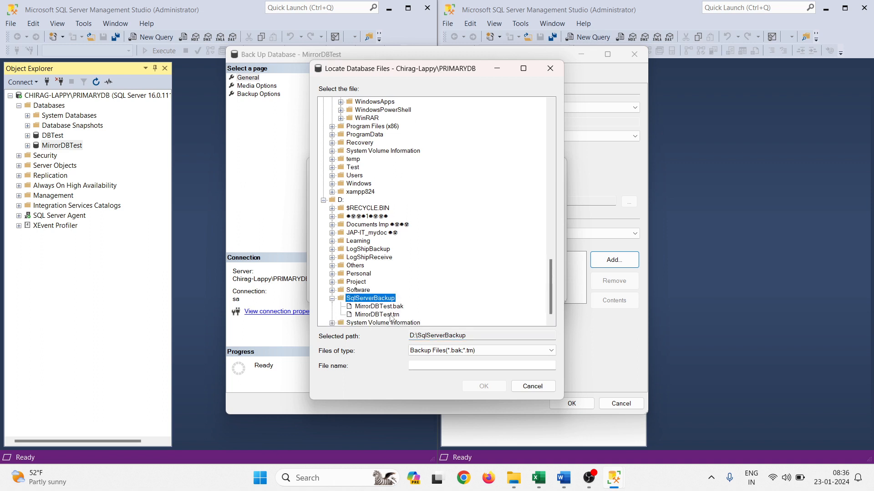
{"action": "left_click", "coordinate": [377, 314]}
{"action": "left_click", "coordinate": [448, 366]}
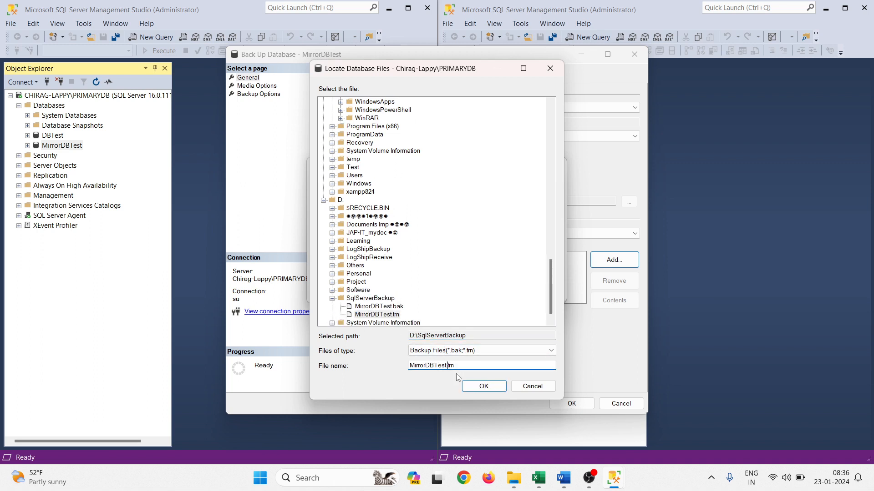
{"action": "type", "text": "_"}
{"action": "key", "text": "BackSpace"}
{"action": "left_click", "coordinate": [494, 388]}
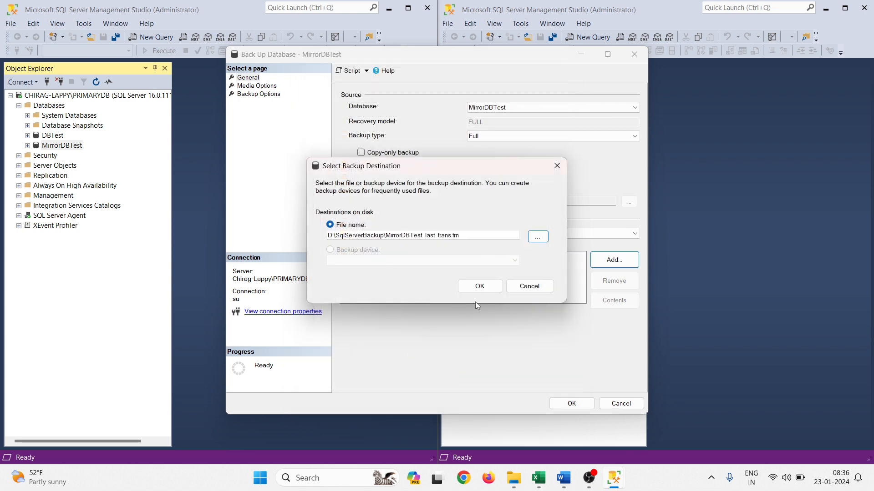
{"action": "left_click", "coordinate": [477, 286]}
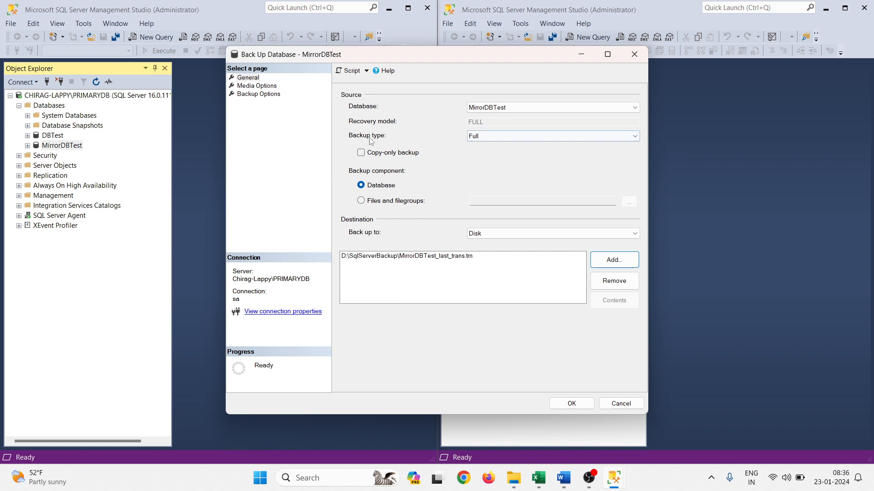
Set the backup type to Transaction Log with all existing backup sets overwritten, and run the MirrorDBTest backup
{"action": "left_click", "coordinate": [490, 137]}
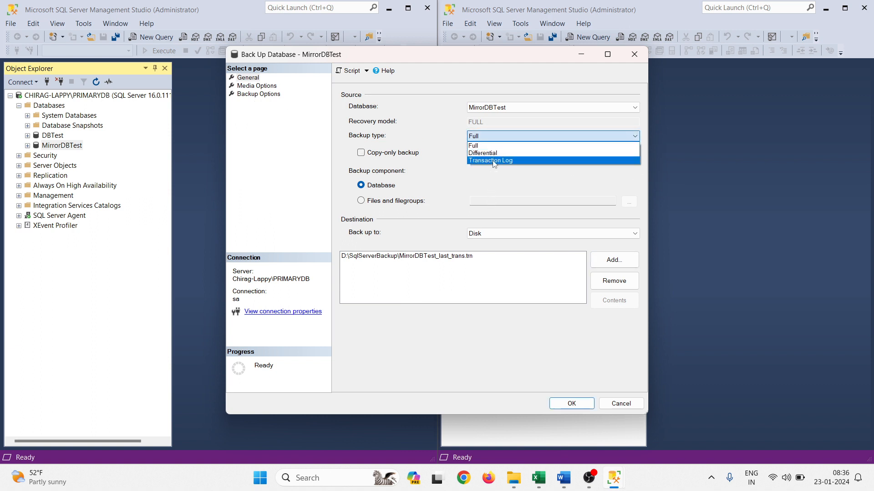
{"action": "left_click", "coordinate": [494, 161]}
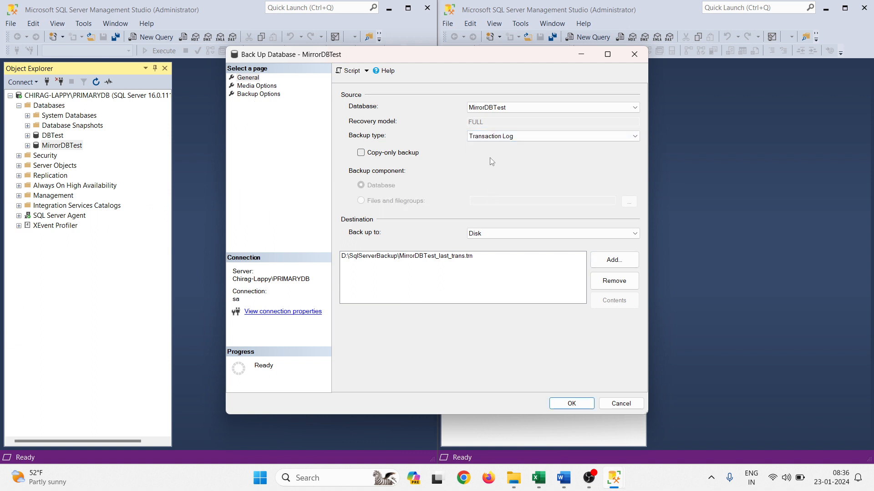
{"action": "left_click", "coordinate": [255, 94]}
{"action": "left_click", "coordinate": [256, 86]}
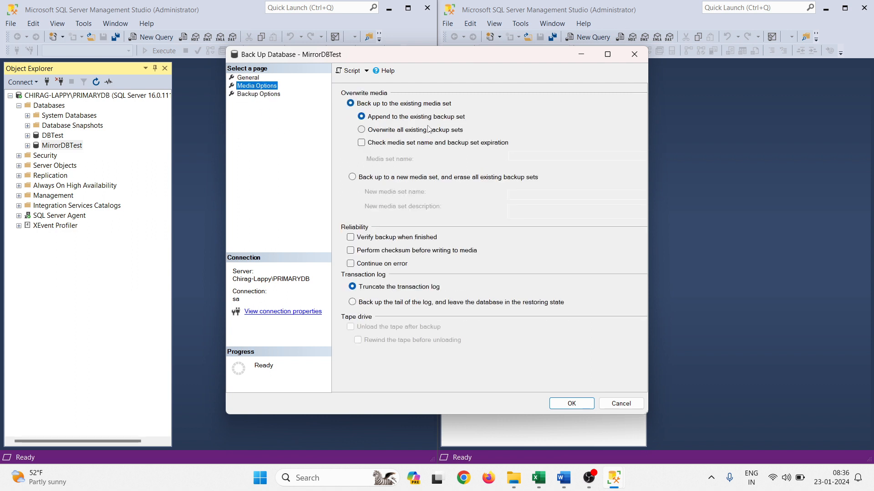
{"action": "left_click", "coordinate": [378, 131]}
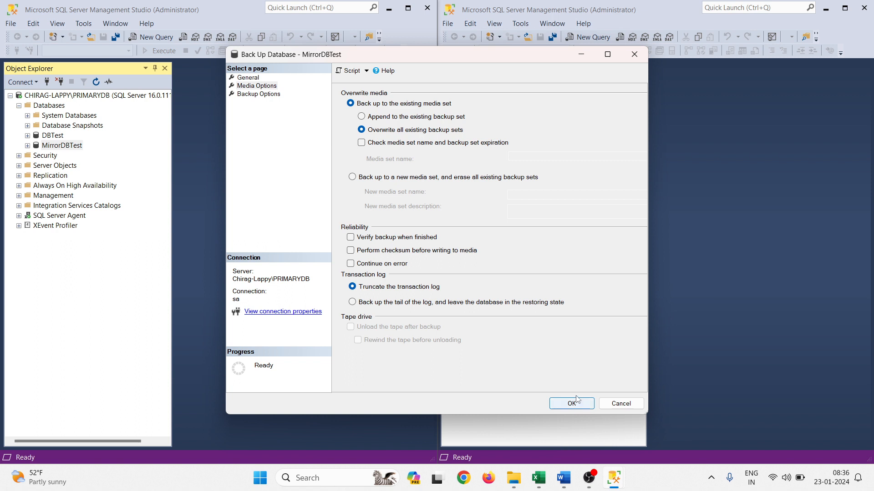
{"action": "left_click", "coordinate": [247, 78]}
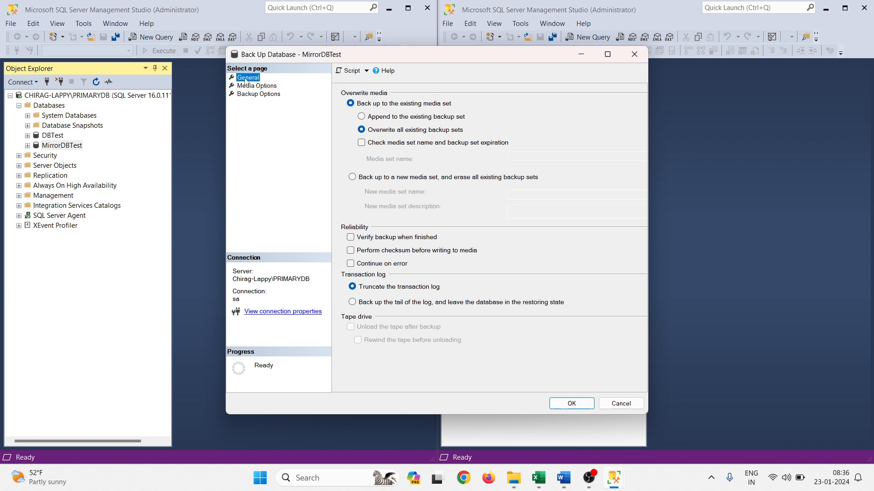
{"action": "left_click", "coordinate": [572, 404]}
{"action": "left_click", "coordinate": [587, 255]}
{"action": "left_click", "coordinate": [524, 319]}
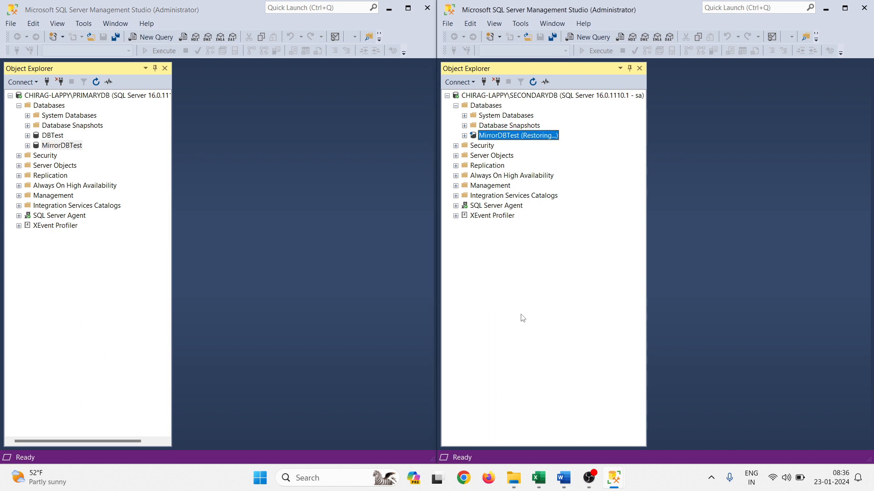
Start a transaction log restore of MirrorDBTest on SECONDARYDB and set the restore source to a device
{"action": "right_click", "coordinate": [507, 138]}
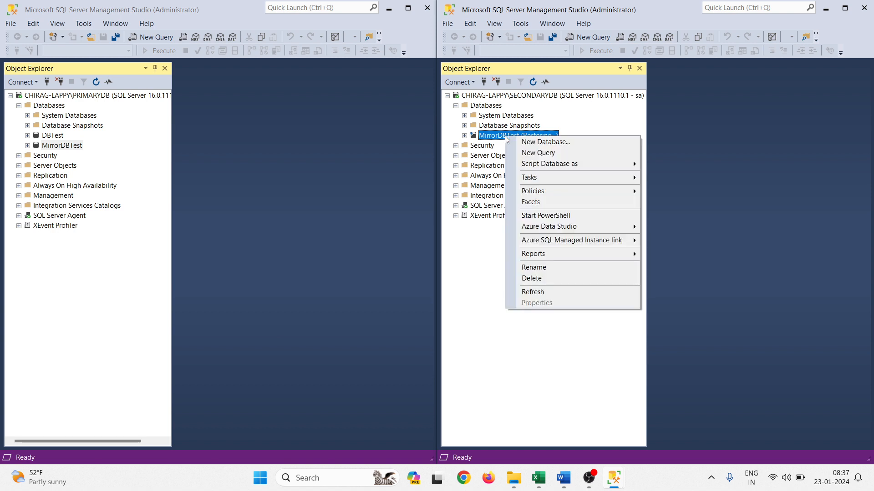
{"action": "mouse_move", "coordinate": [555, 178]}
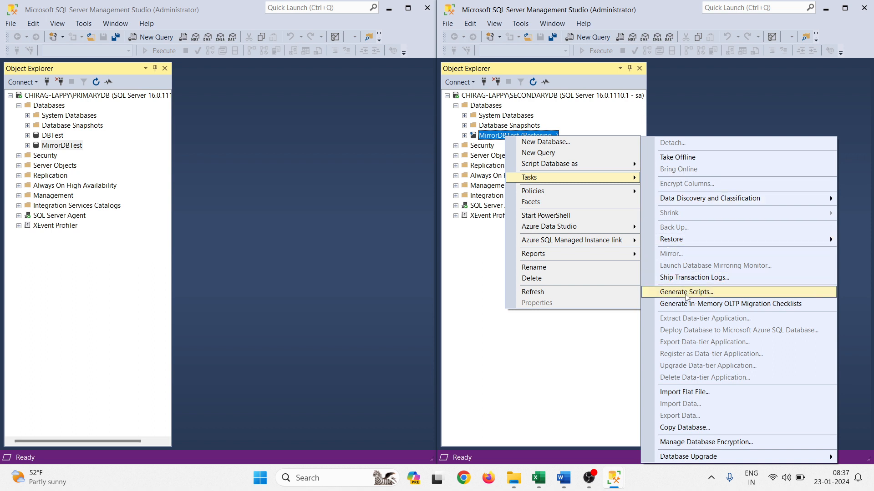
{"action": "mouse_move", "coordinate": [671, 240]}
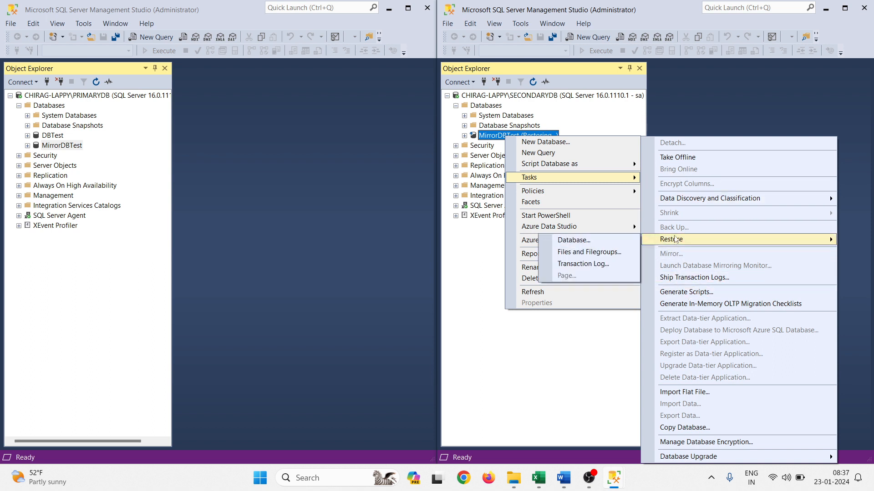
{"action": "left_click", "coordinate": [595, 265]}
{"action": "left_click", "coordinate": [367, 167]}
Choose MirrorDBTest_last_trans.trn from D:\SqlServerBackup as the backup media for the restore
{"action": "left_click", "coordinate": [634, 167]}
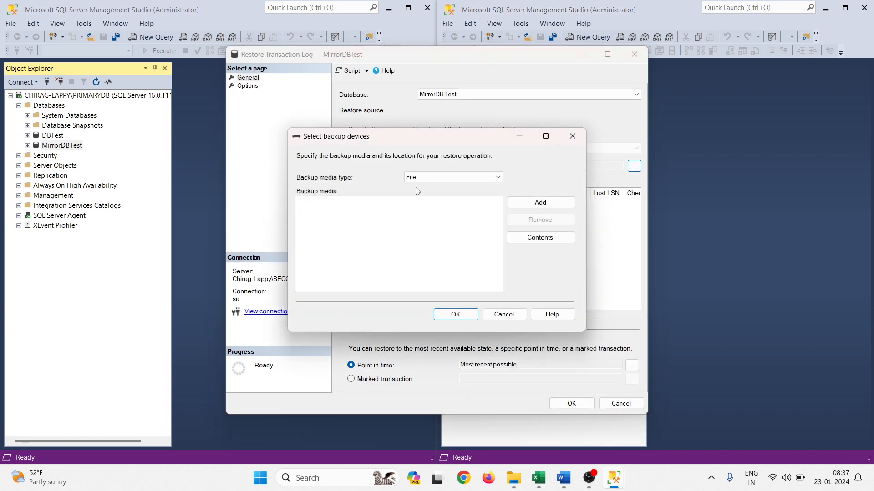
{"action": "left_click", "coordinate": [537, 207]}
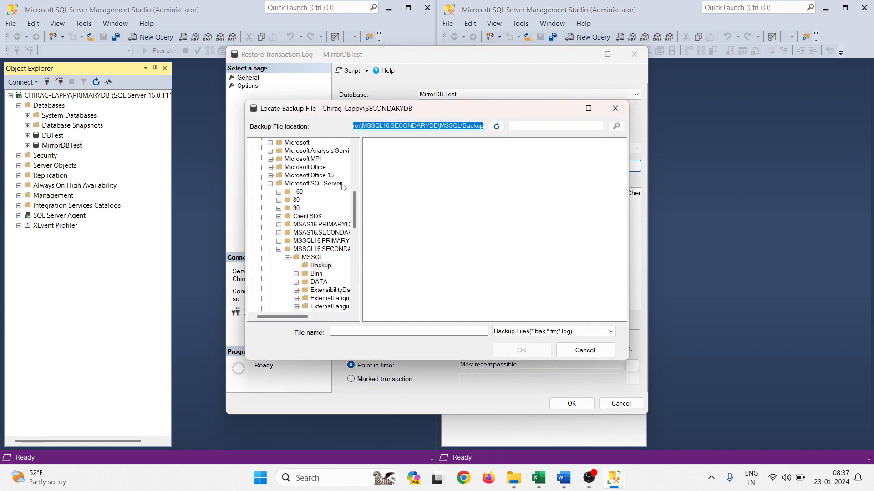
{"action": "scroll", "coordinate": [298, 251], "scroll_direction": "up", "scroll_amount": 5}
{"action": "scroll", "coordinate": [298, 252], "scroll_direction": "down", "scroll_amount": 6}
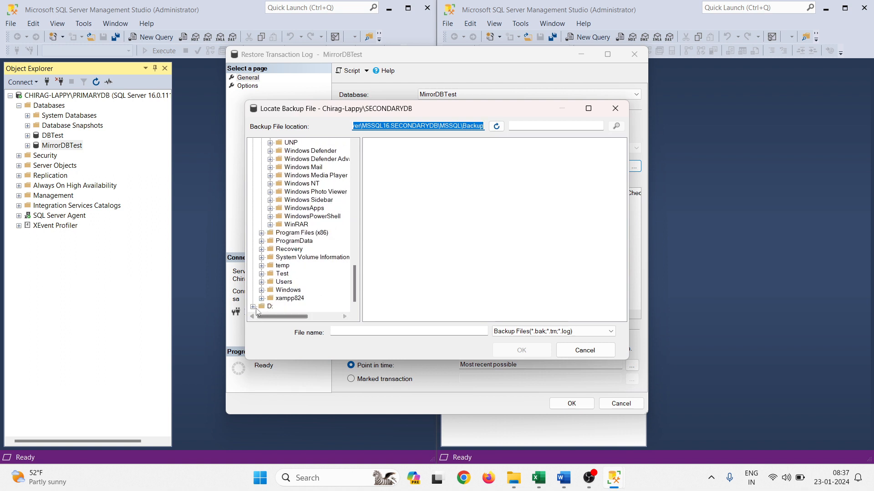
{"action": "left_click", "coordinate": [297, 299]}
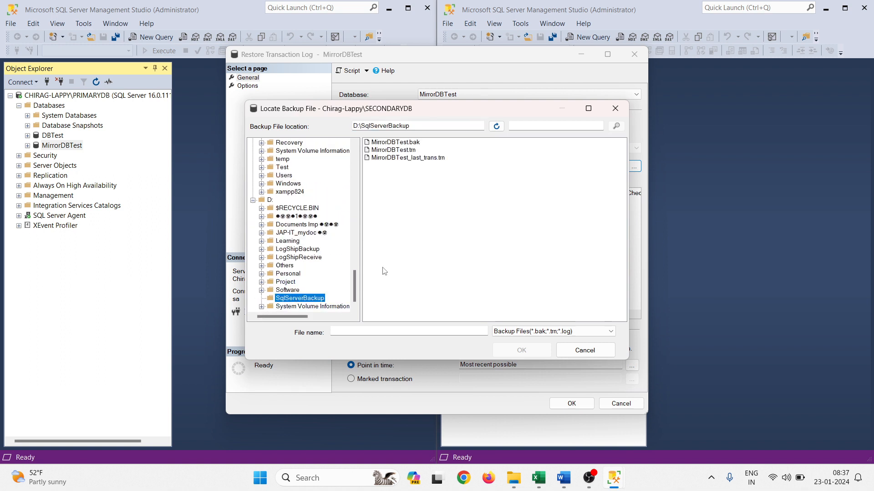
{"action": "left_click", "coordinate": [431, 158]}
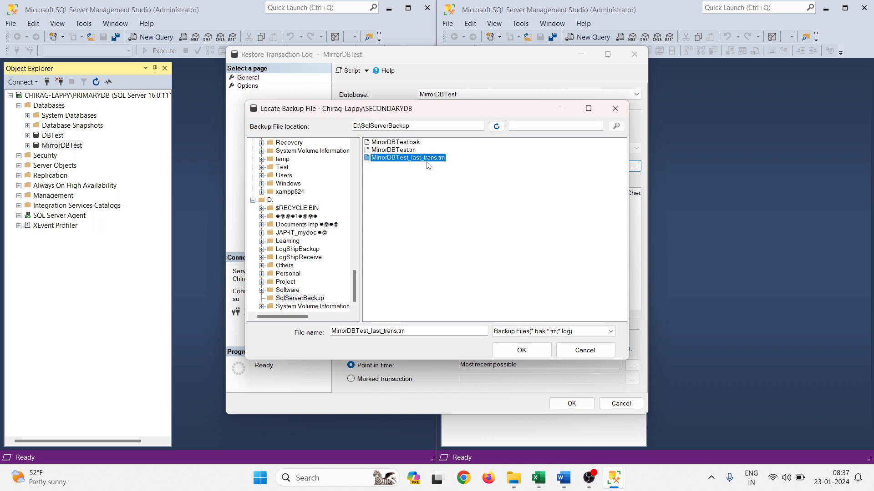
{"action": "left_click", "coordinate": [522, 351]}
{"action": "left_click", "coordinate": [456, 313]}
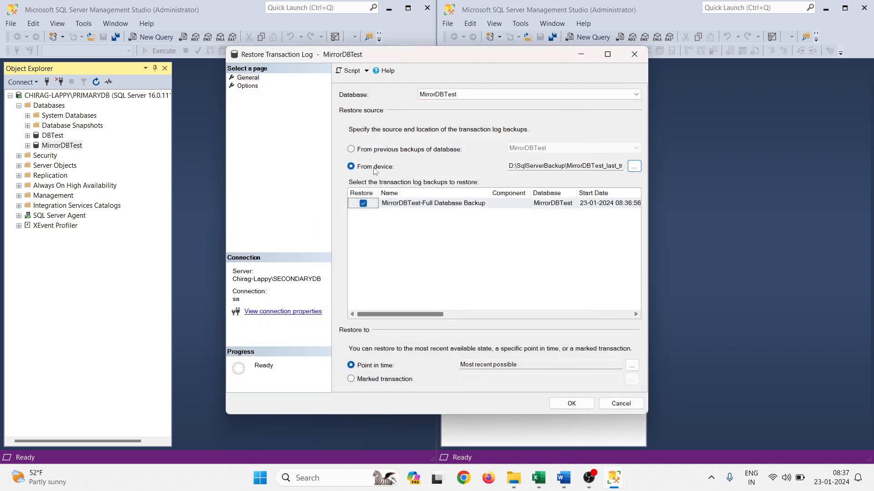
Run the transaction log restore with the RESTORE WITH RECOVERY state and refresh MirrorDBTest on SECONDARYDB
{"action": "left_click", "coordinate": [248, 85]}
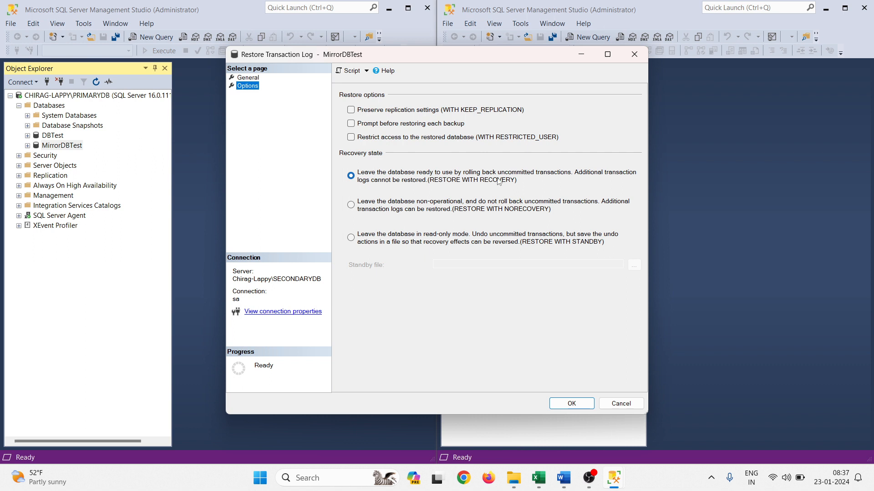
{"action": "left_click", "coordinate": [568, 404]}
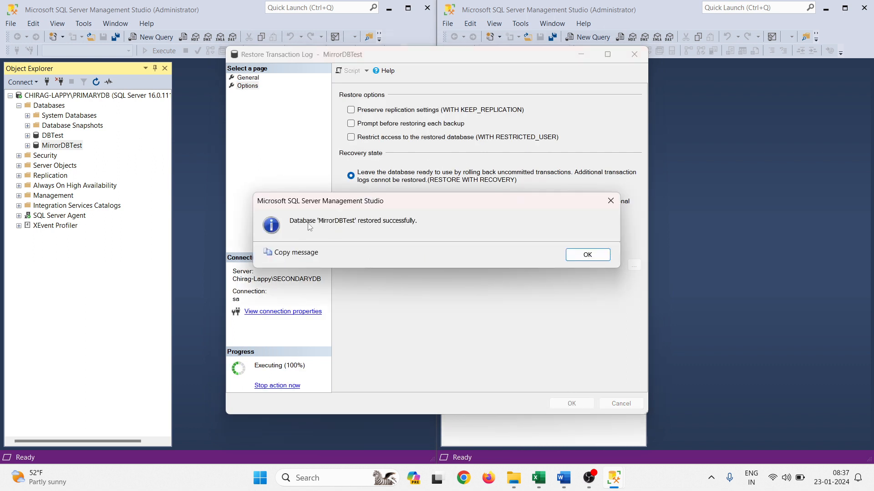
{"action": "left_click", "coordinate": [587, 255]}
{"action": "right_click", "coordinate": [490, 139]}
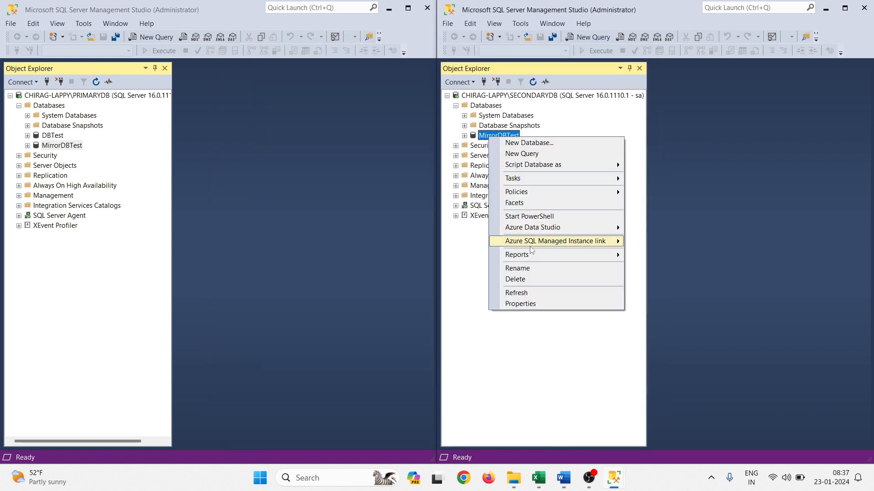
{"action": "left_click", "coordinate": [529, 293]}
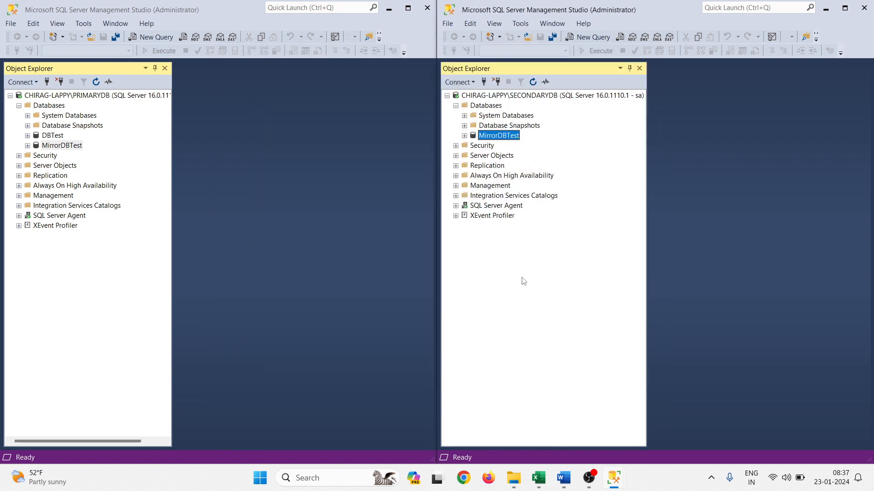
Query the top 1000 rows of the dbo.products table in MirrorDBTest on SECONDARYDB
{"action": "left_click", "coordinate": [464, 136]}
{"action": "left_click", "coordinate": [473, 156]}
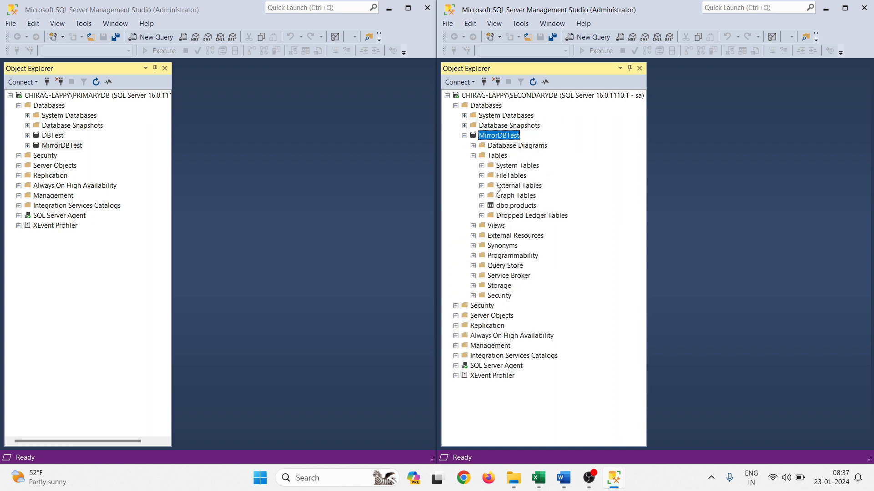
{"action": "right_click", "coordinate": [512, 207]}
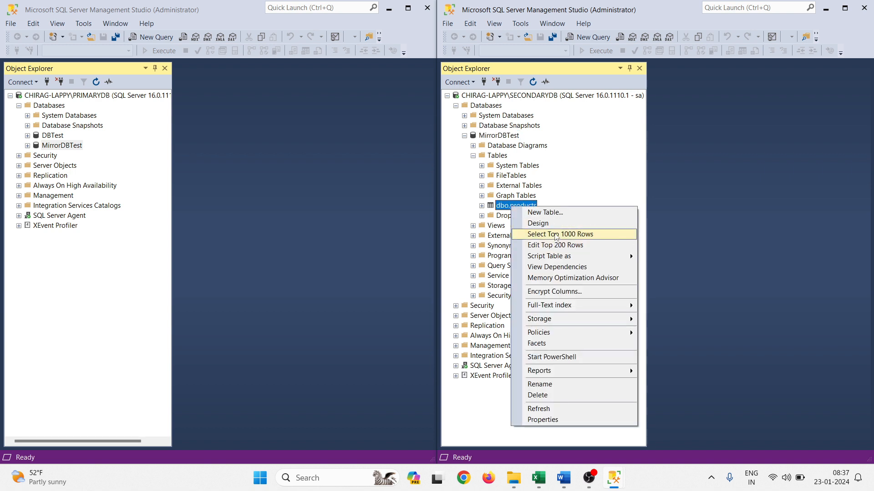
{"action": "left_click", "coordinate": [556, 233]}
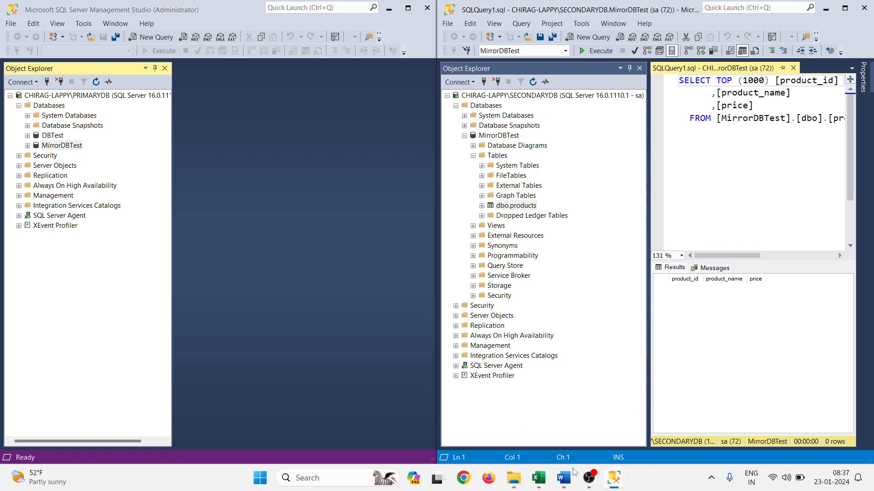
Switch to Word and highlight part of the "Transactional Log Backup" wording in the second Learnings item
{"action": "left_click", "coordinate": [568, 486]}
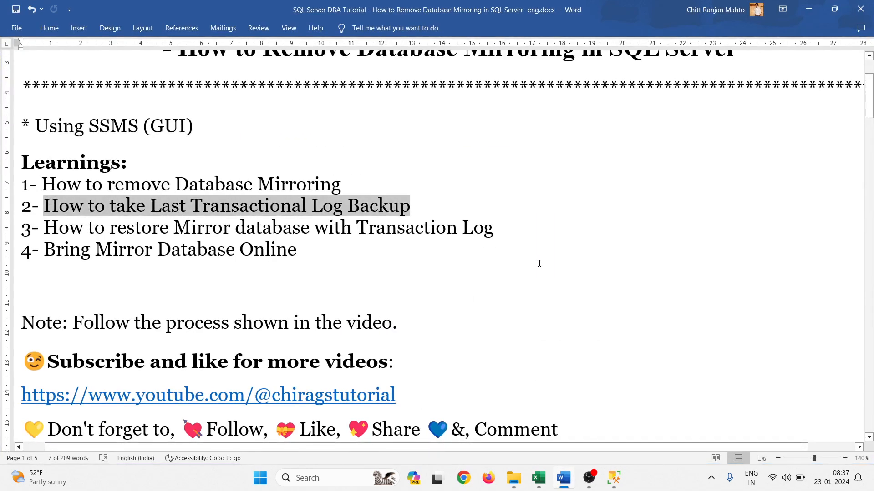
{"action": "scroll", "coordinate": [538, 264], "scroll_direction": "up", "scroll_amount": 3}
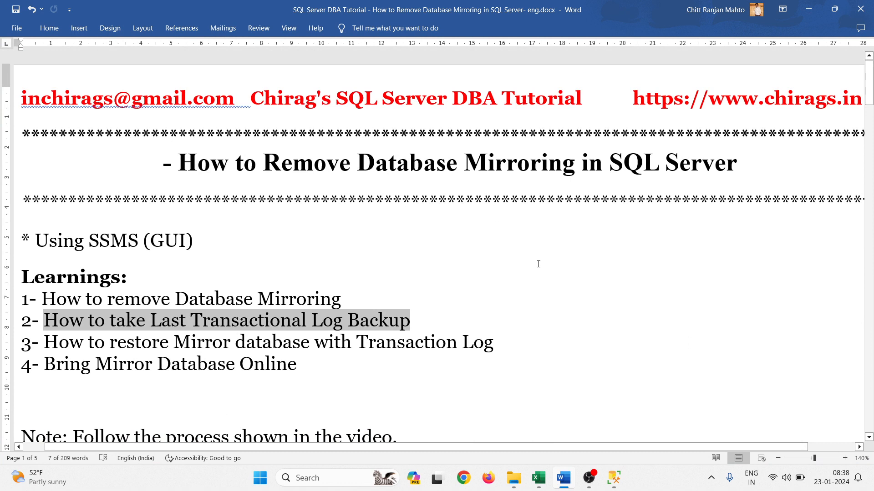
{"action": "left_click", "coordinate": [211, 346]}
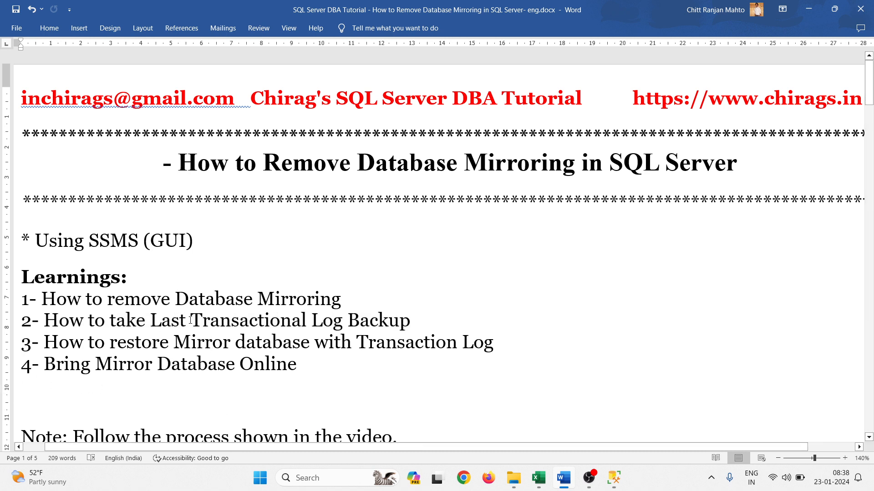
{"action": "left_click_drag", "start_coordinate": [191, 319], "coordinate": [323, 318]}
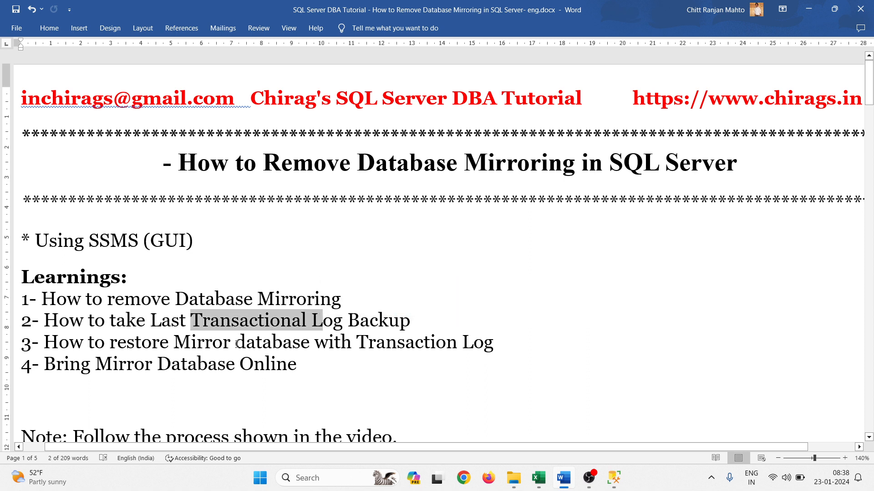